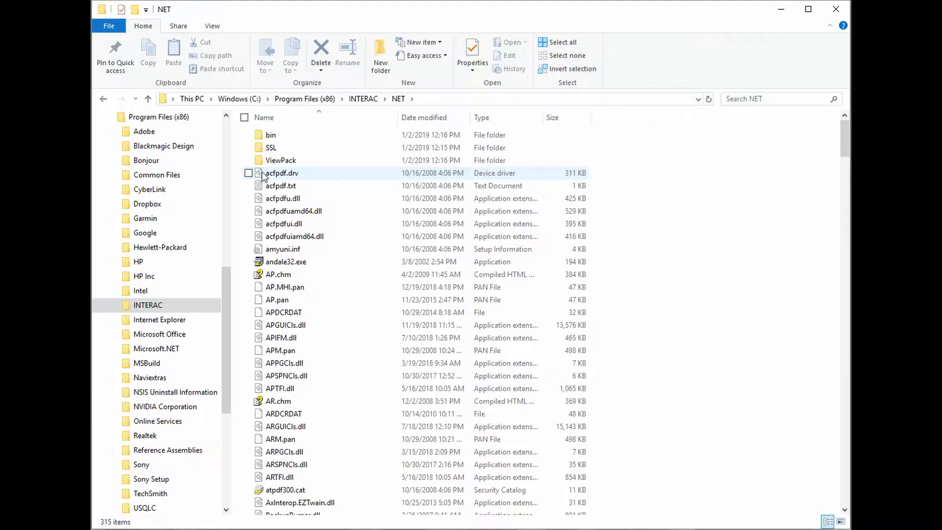
# Create a desktop shortcut for InteracAutoCopy.exe from the INTERAC NET folder
pyautogui.click(290, 119)
pyautogui.click(290, 118)
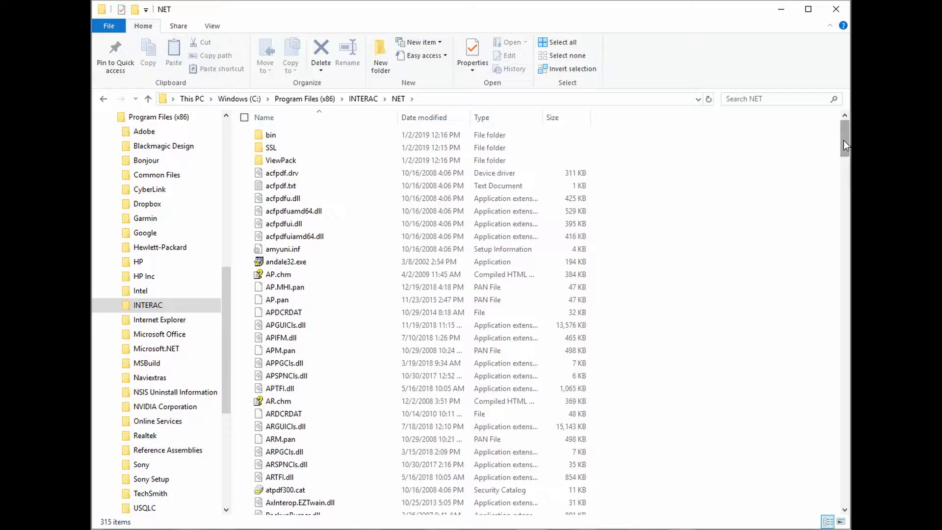
pyautogui.moveTo(843, 140); pyautogui.dragTo(849, 316)
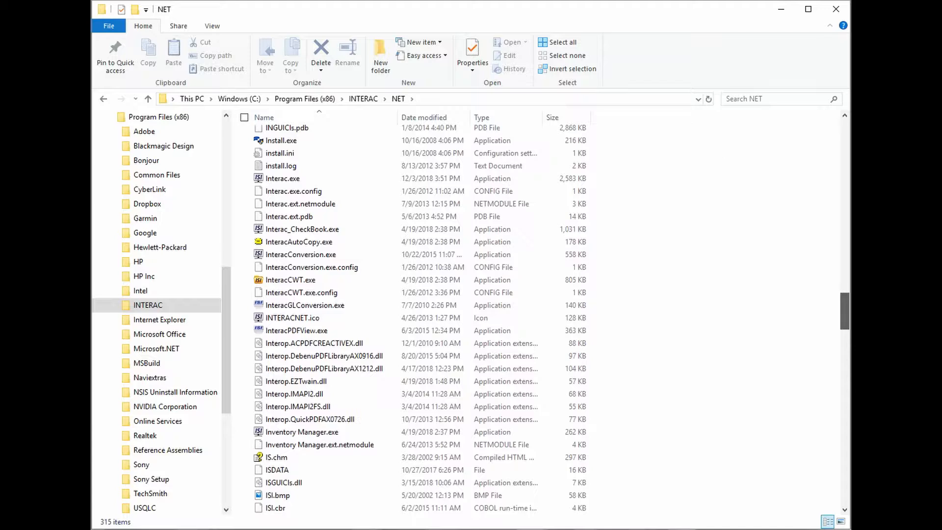
pyautogui.click(271, 241)
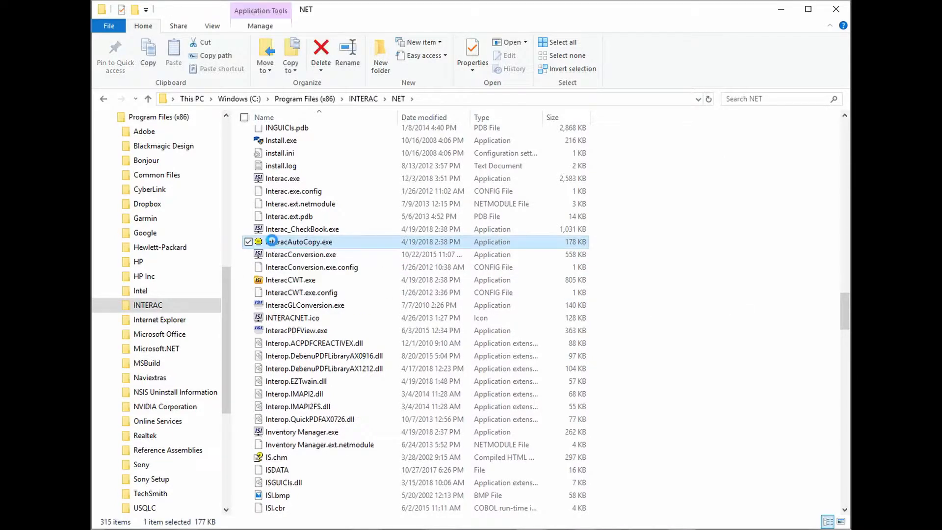
pyautogui.rightClick(272, 240)
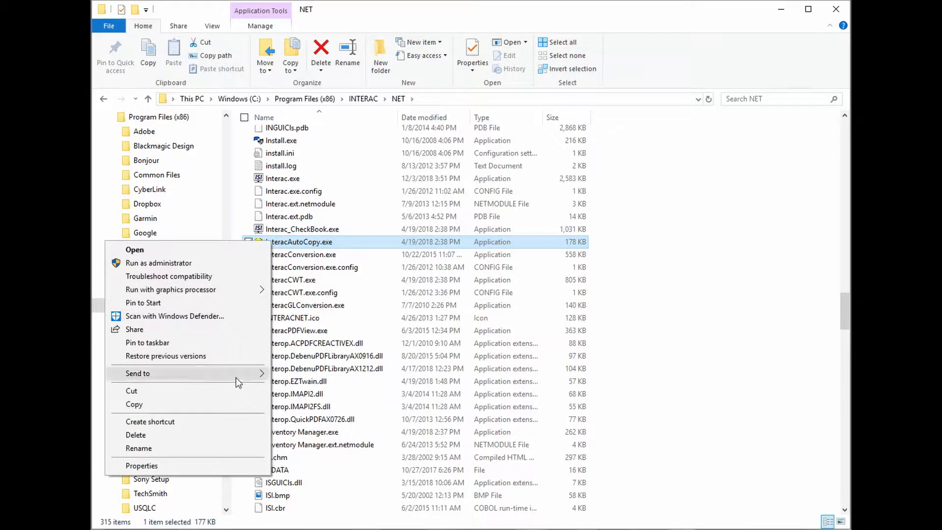
pyautogui.moveTo(247, 376)
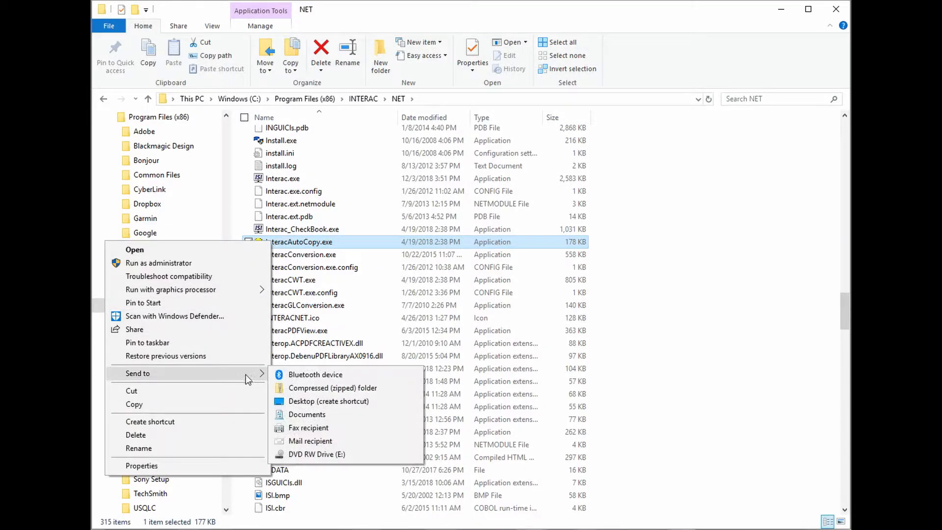
pyautogui.click(297, 406)
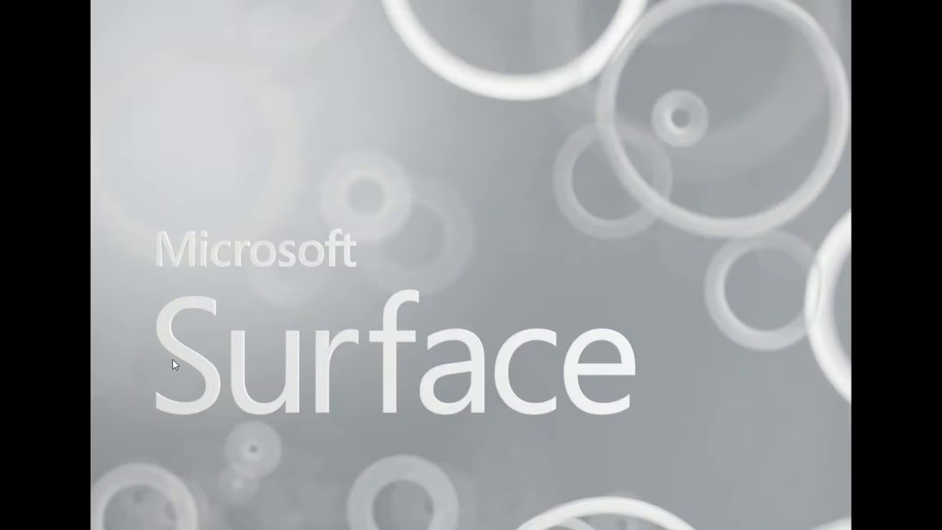
# Move the new shortcut to an open area nearer the middle of the desktop and rename it InteracAutoCopy
pyautogui.moveTo(125, 400); pyautogui.dragTo(370, 214)
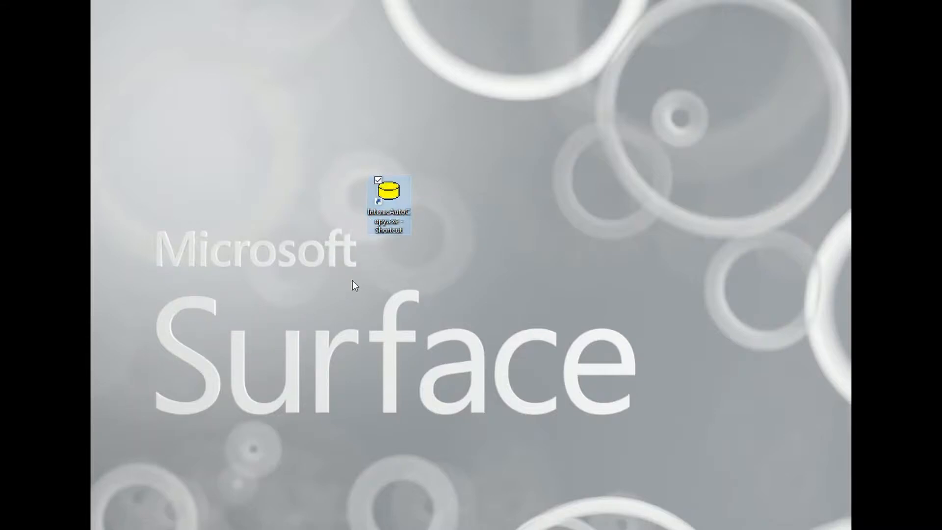
pyautogui.rightClick(388, 193)
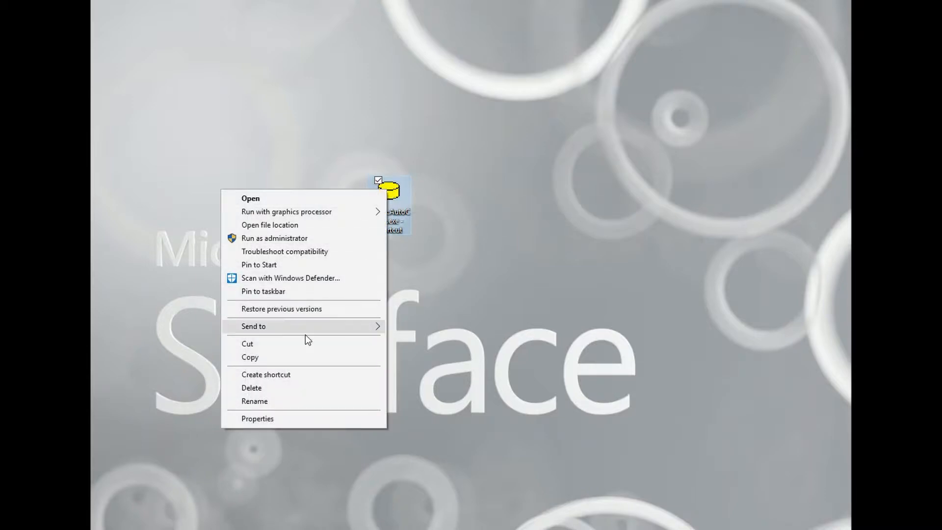
pyautogui.click(285, 400)
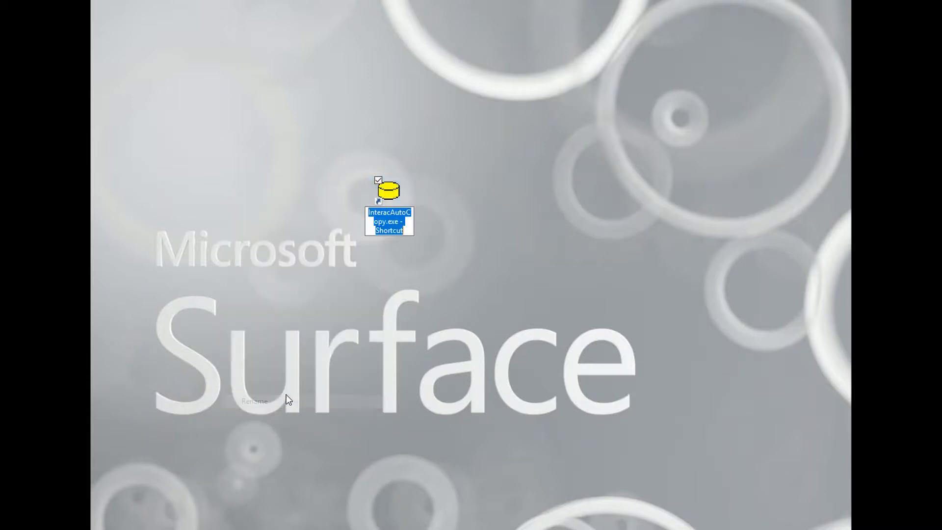
pyautogui.click(405, 230)
pyautogui.press('BackSpace')
pyautogui.press('BackSpace')
pyautogui.press('BackSpace')
pyautogui.press('BackSpace')
pyautogui.press('BackSpace')
pyautogui.press('BackSpace')
pyautogui.press('BackSpace')
pyautogui.press('BackSpace')
pyautogui.press('BackSpace')
pyautogui.press('BackSpace')
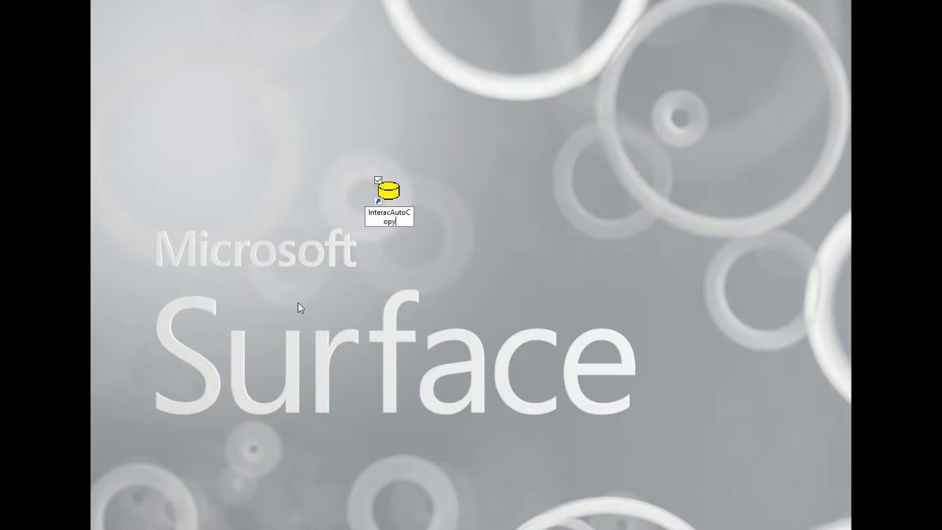
pyautogui.press('Return')
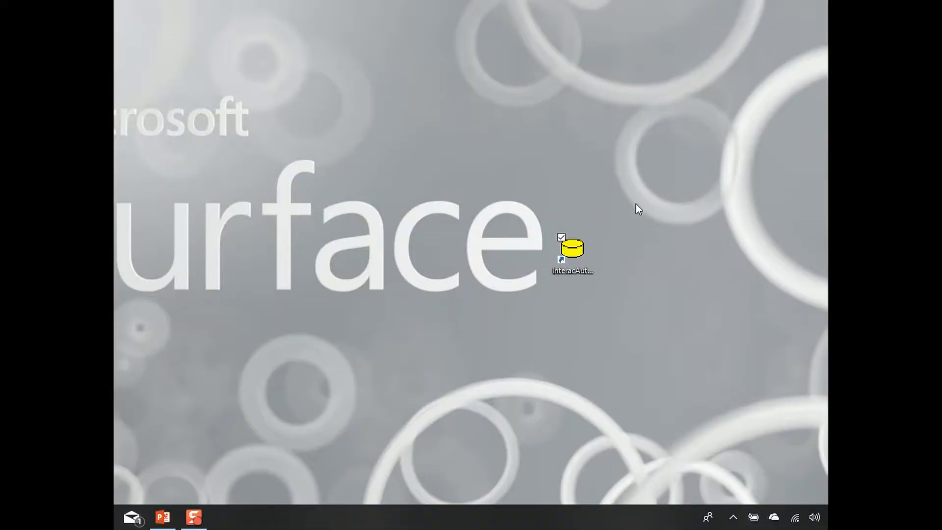
# Launch InteracAutoCopy from its desktop shortcut and set the auto copies start time to 11:59 AM
pyautogui.doubleClick(576, 251)
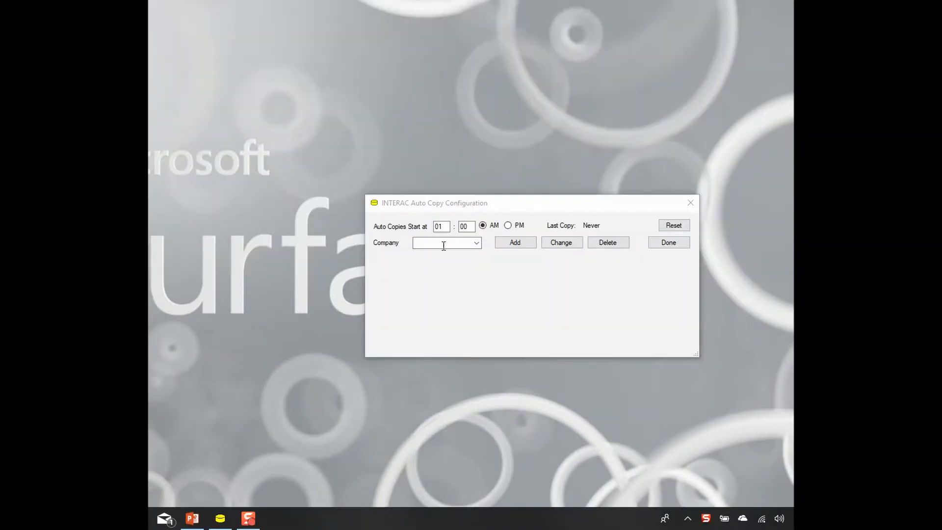
pyautogui.click(442, 227)
pyautogui.click(441, 226)
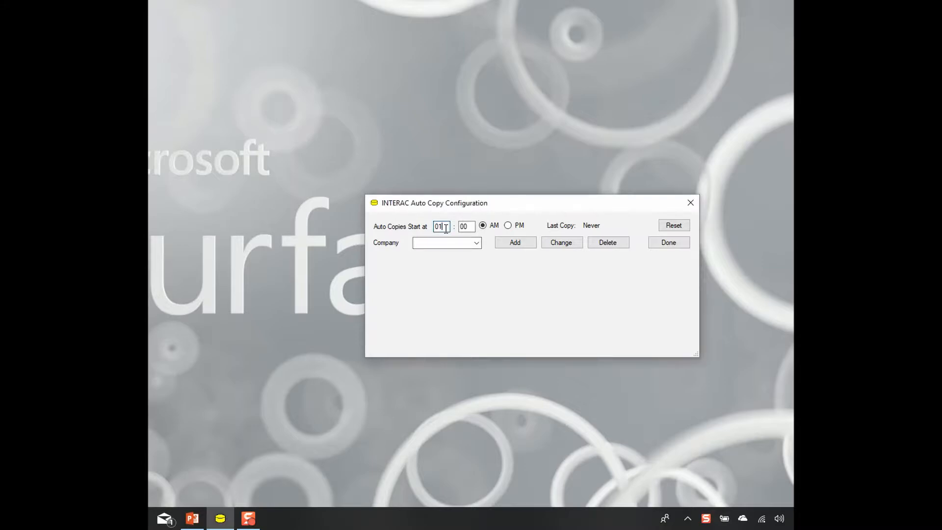
pyautogui.write('11')
pyautogui.click(463, 226)
pyautogui.write('59')
# Add company NRAC, choosing the AP system files to copy and AUTOCOPY as the destination subdirectory
pyautogui.click(431, 244)
pyautogui.write('NRAC')
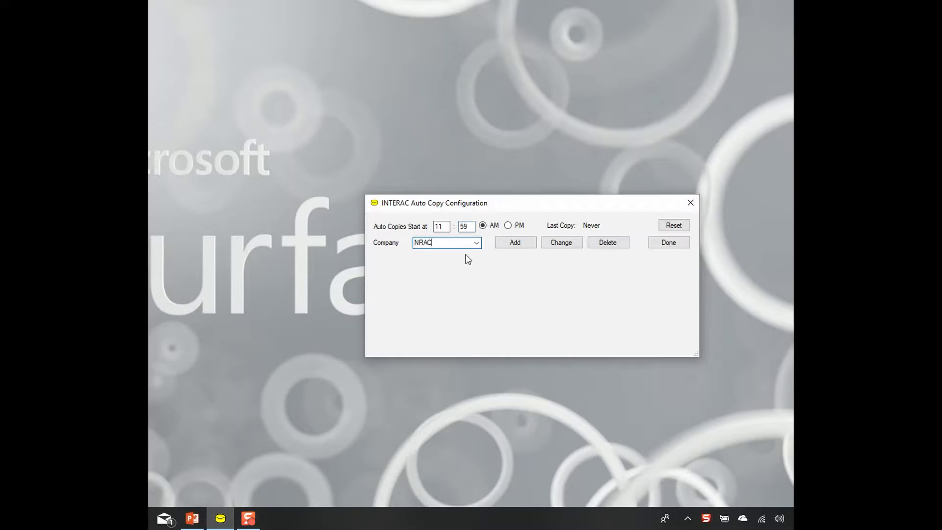
pyautogui.click(518, 243)
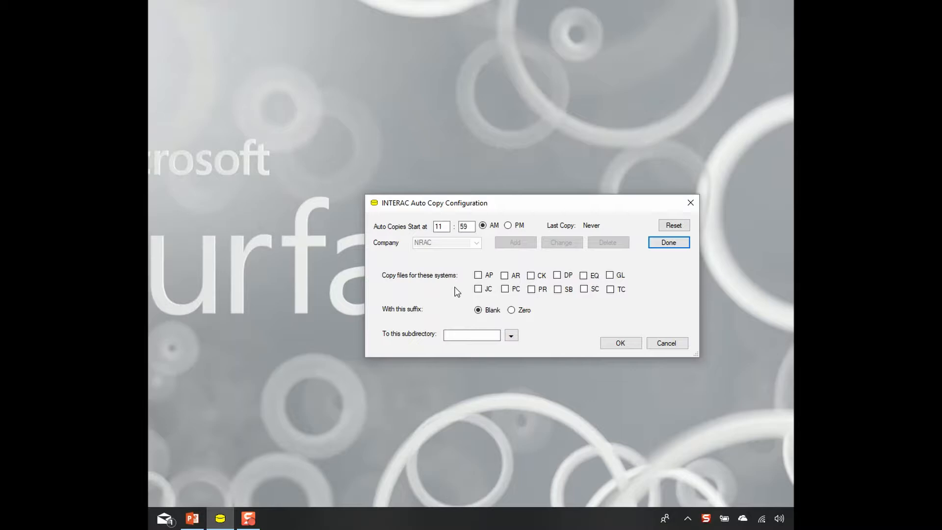
pyautogui.click(478, 276)
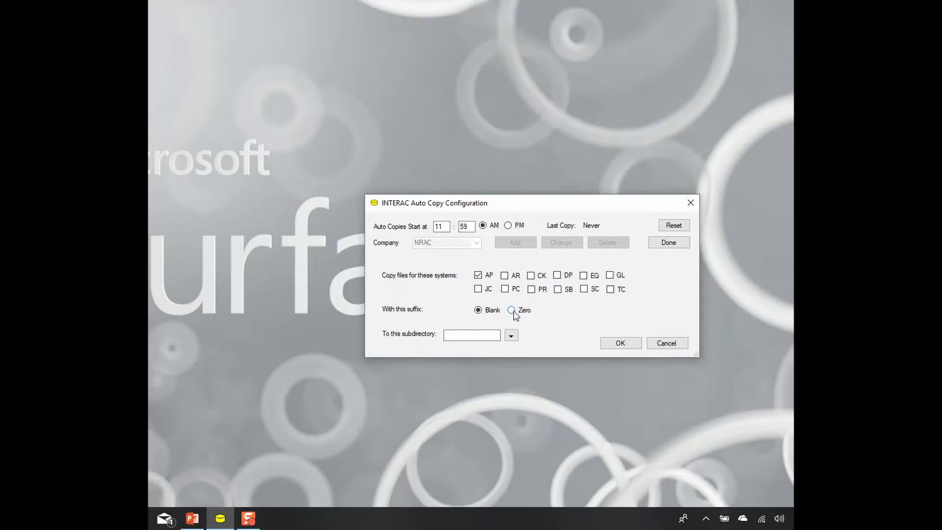
pyautogui.click(458, 336)
pyautogui.write('AUTOCOPY')
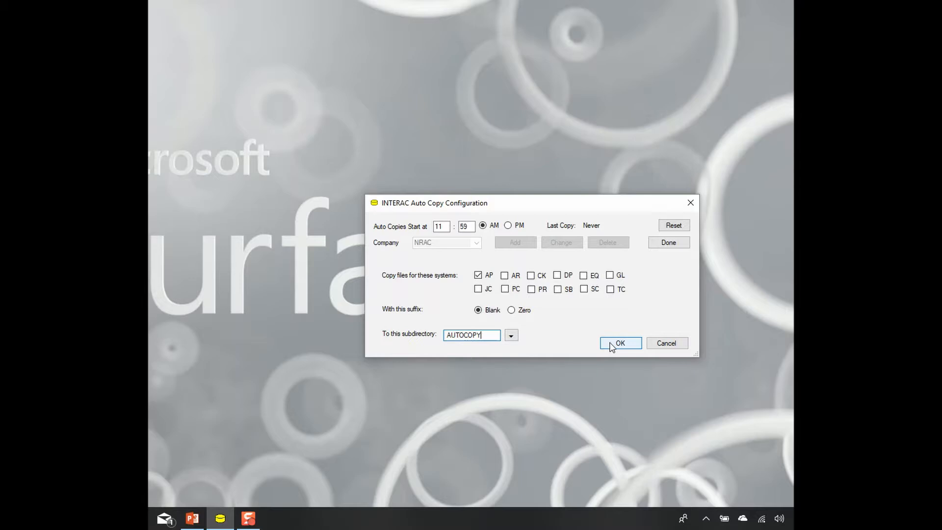
# Examine the commands offered by the INTERAC AutoCopy icon among the hidden notification icons, moving the configuration window as needed
pyautogui.moveTo(538, 207); pyautogui.dragTo(513, 215)
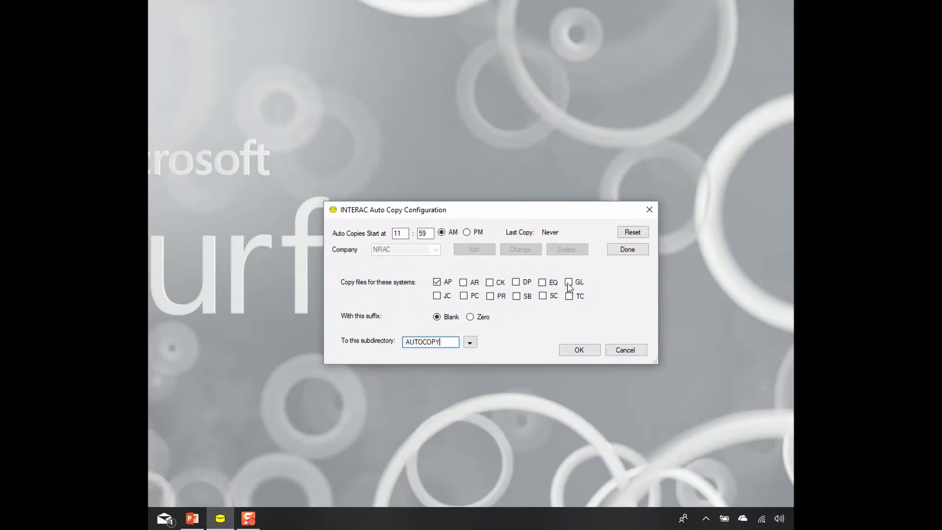
pyautogui.click(707, 520)
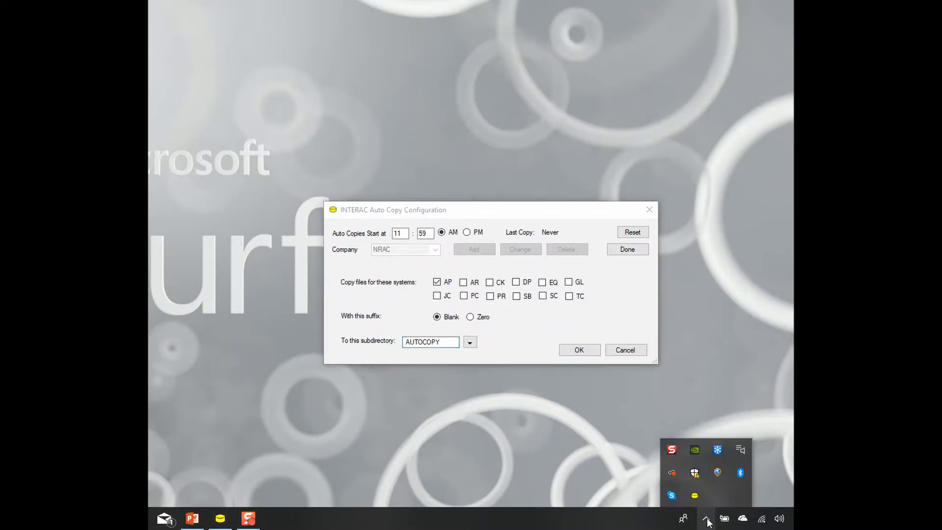
pyautogui.rightClick(695, 496)
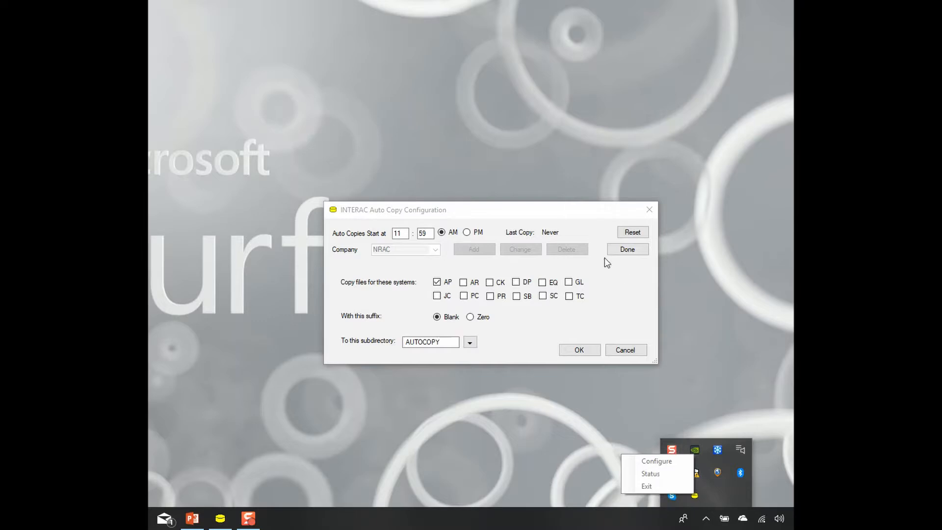
pyautogui.moveTo(534, 210); pyautogui.dragTo(533, 237)
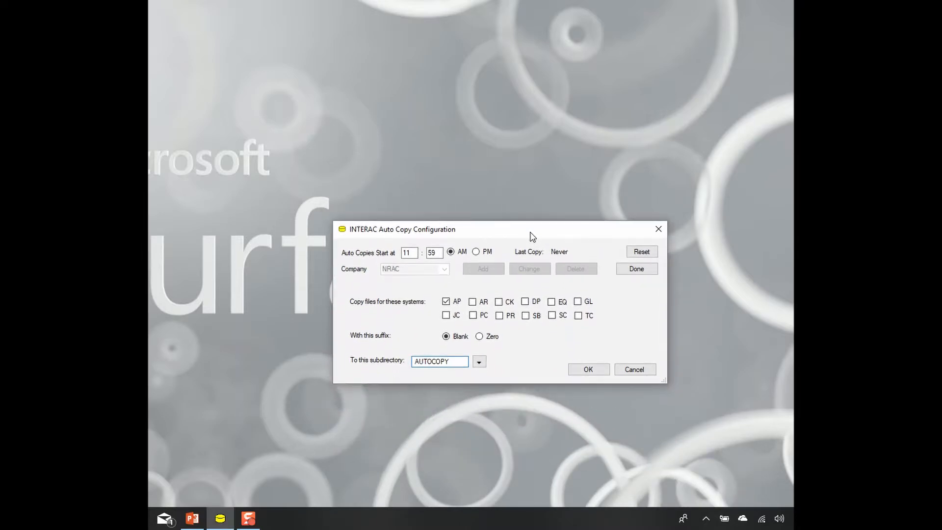
pyautogui.click(707, 520)
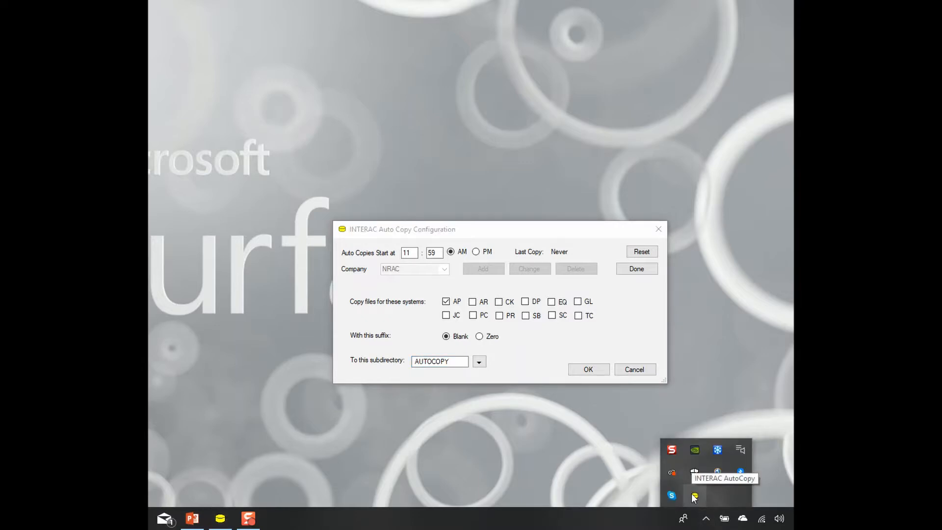
pyautogui.rightClick(695, 495)
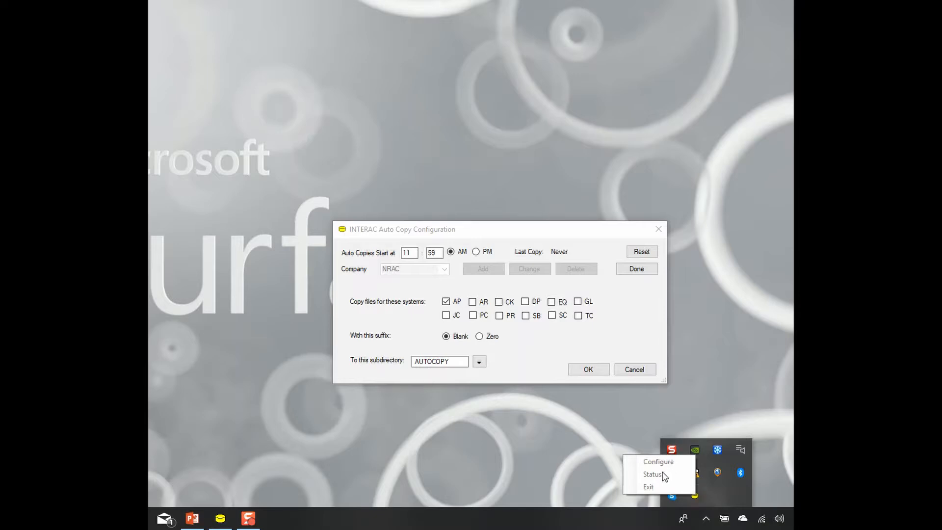
pyautogui.click(541, 417)
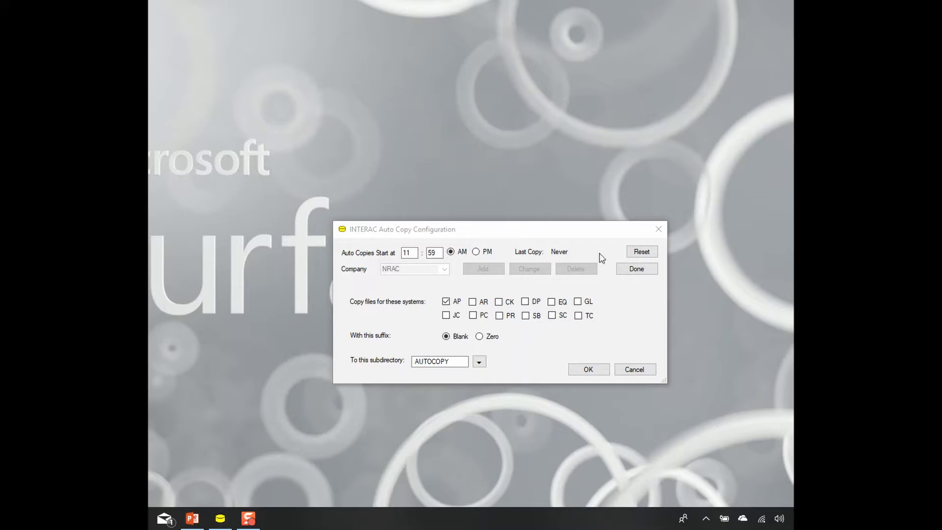
# Save the auto copy settings for company NRAC
pyautogui.click(589, 370)
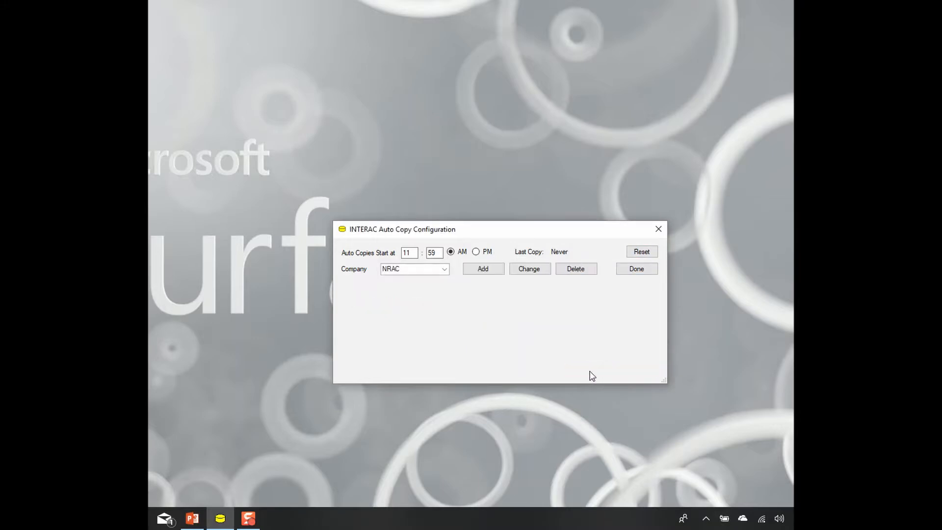